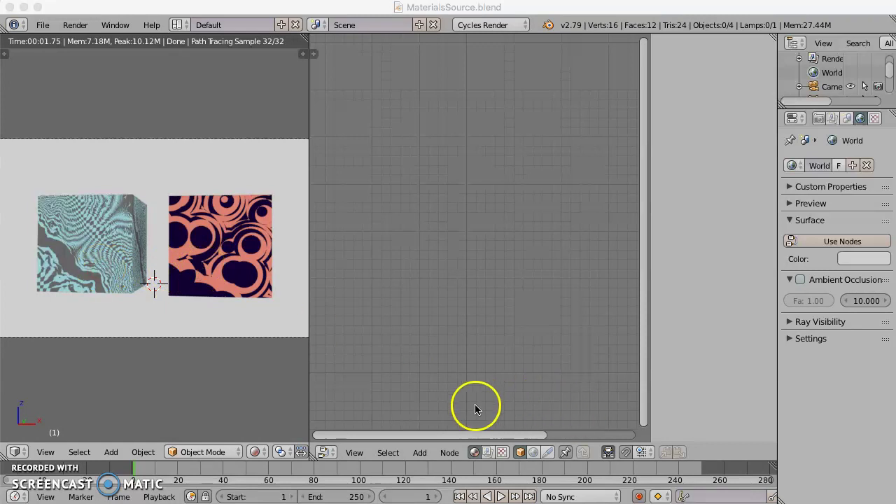
# Select the teal checkered cube and examine its WarpSpeed material and node tree, hiding the node editor's properties sidebar
pyautogui.scroll(-1, 505, 309)
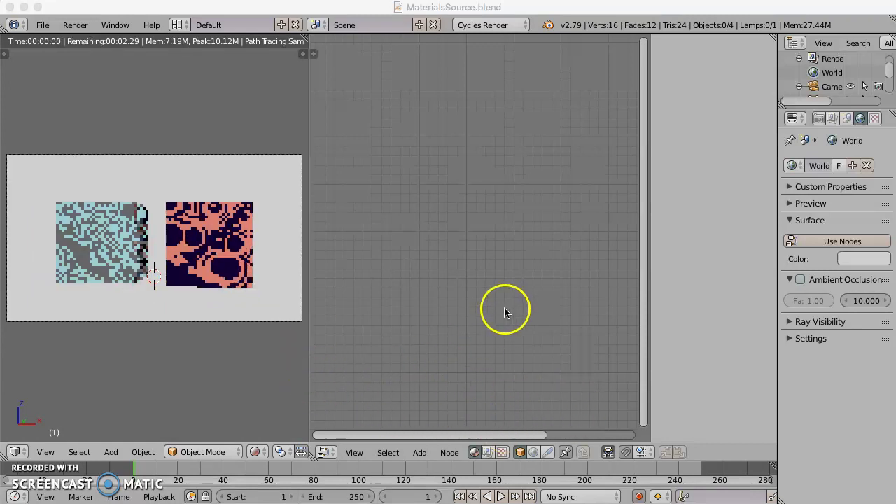
pyautogui.rightClick(124, 279)
pyautogui.scroll(-1, 126, 278)
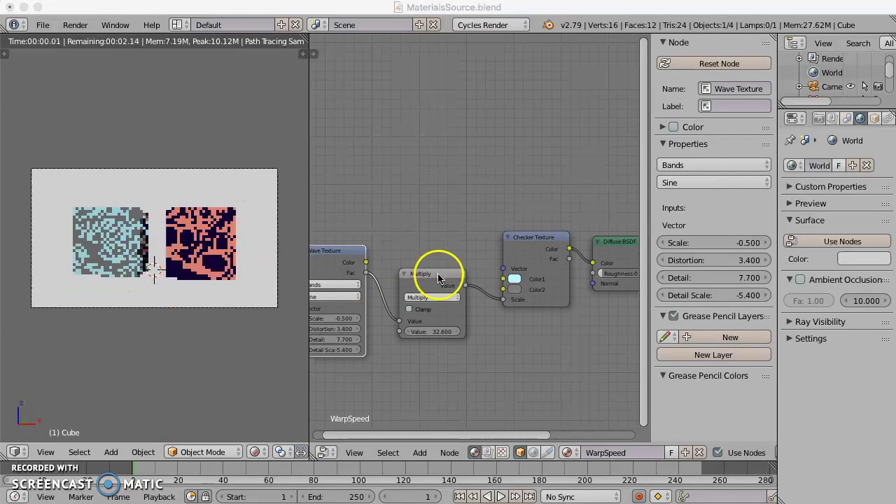
pyautogui.scroll(2, 116, 240)
pyautogui.moveTo(119, 240); pyautogui.dragTo(118, 241, button='middle')
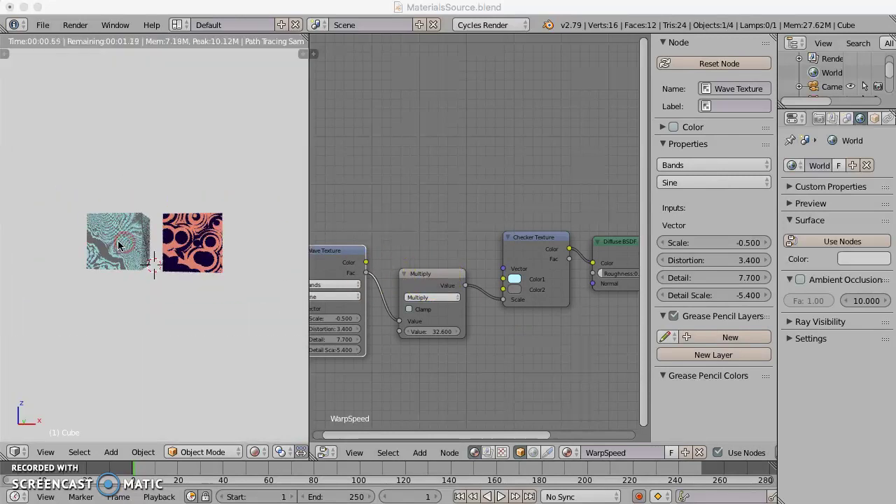
pyautogui.scroll(6, 160, 258)
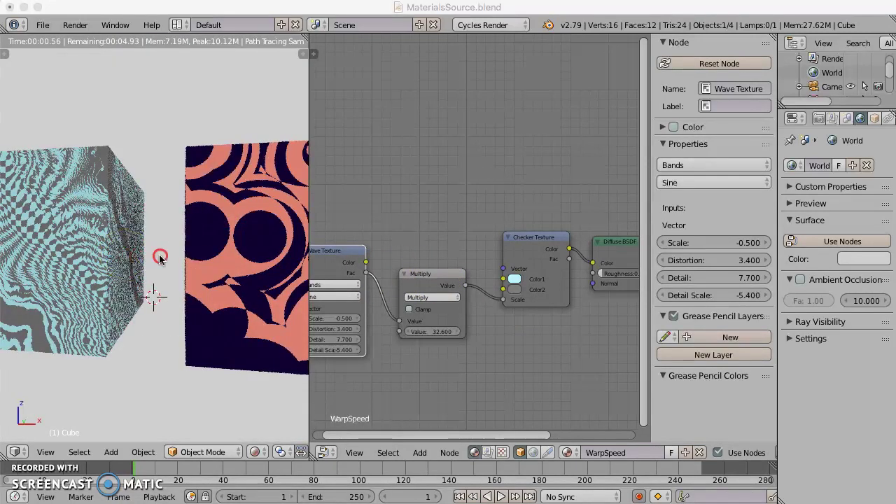
pyautogui.moveTo(193, 260); pyautogui.dragTo(231, 258, button='middle')
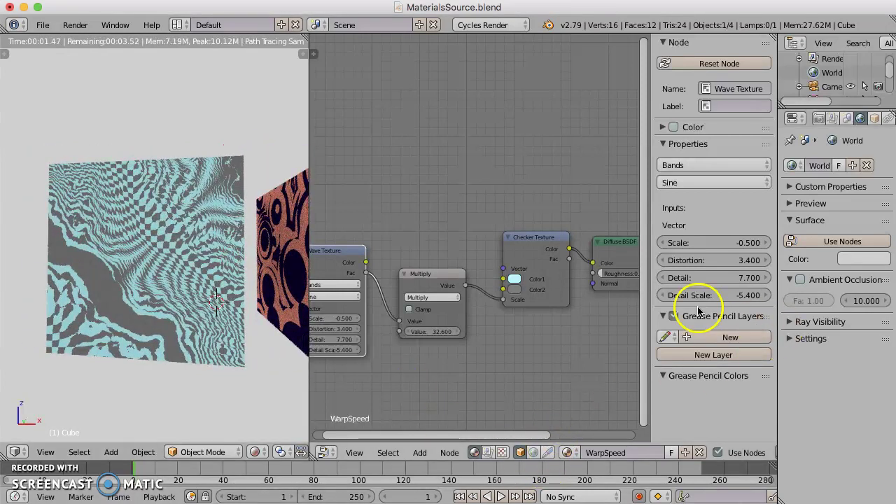
pyautogui.press('n')
pyautogui.scroll(-2, 674, 340)
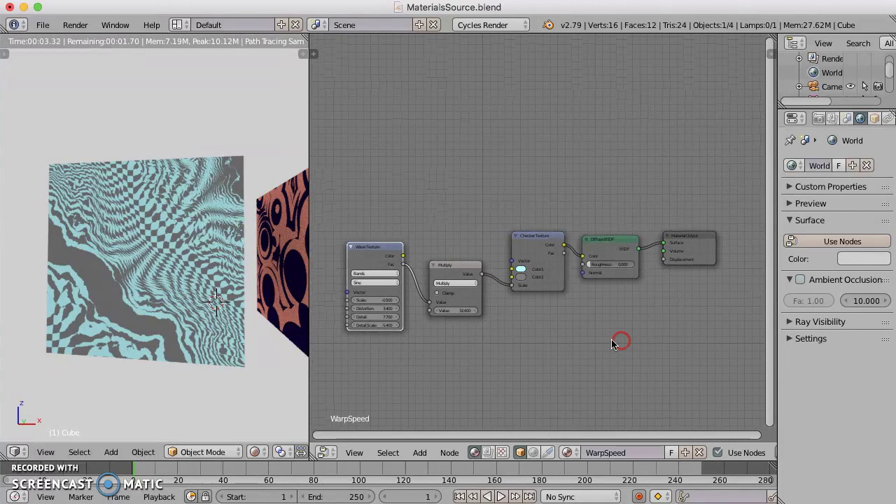
pyautogui.scroll(2, 581, 339)
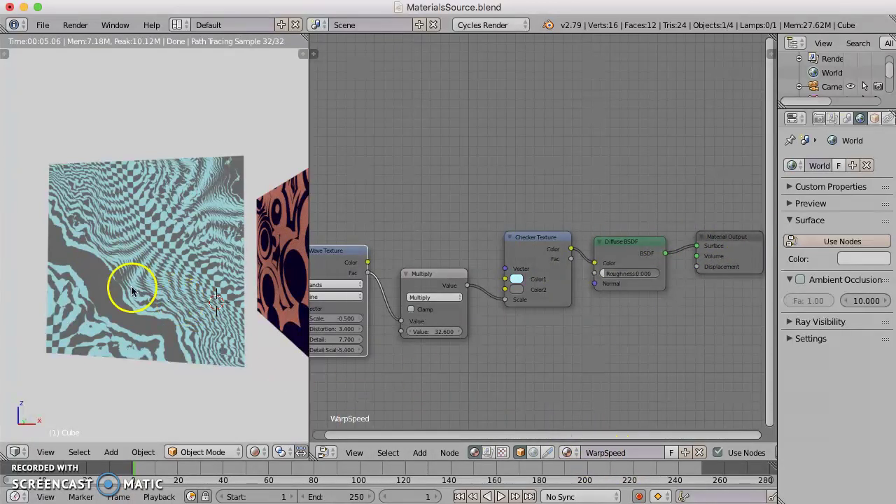
# Select the orange and navy cube and examine its SwirlyTwirly material and node setup from several angles
pyautogui.moveTo(248, 292); pyautogui.dragTo(107, 302, button='middle')
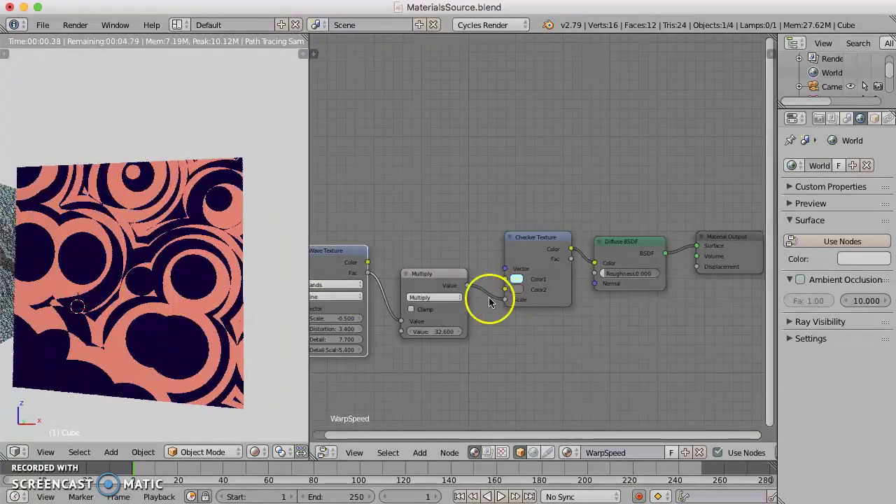
pyautogui.rightClick(154, 203)
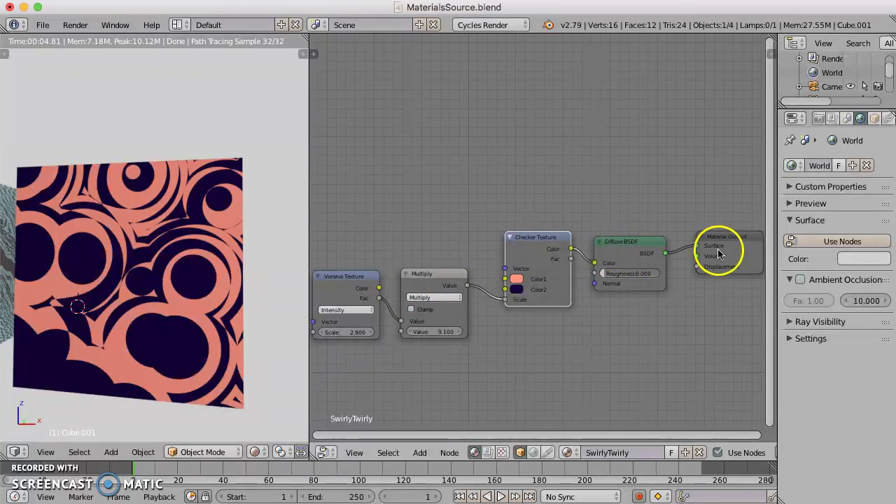
pyautogui.moveTo(240, 217); pyautogui.dragTo(233, 271, button='middle')
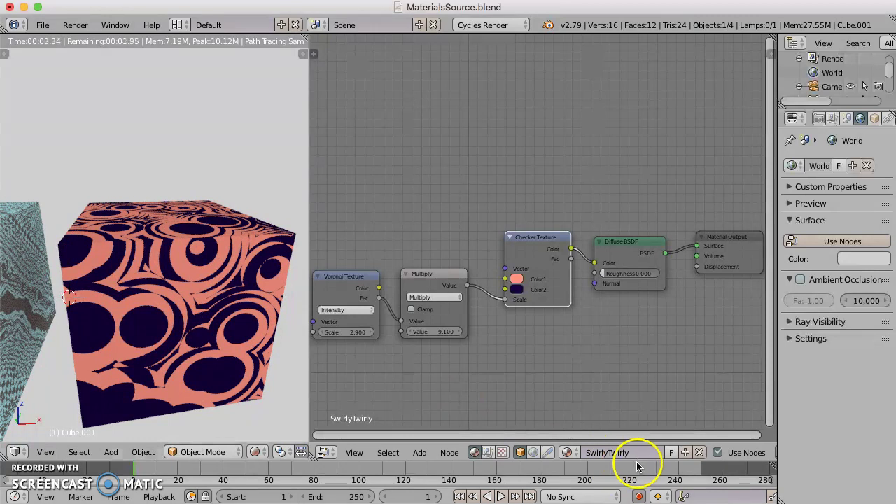
pyautogui.moveTo(246, 334); pyautogui.dragTo(196, 261, button='middle')
# Save the current material source file and open the recent file MaterialScene.blend
pyautogui.hotkey('ctrl', 's')
pyautogui.click(194, 253)
pyautogui.click(417, 14)
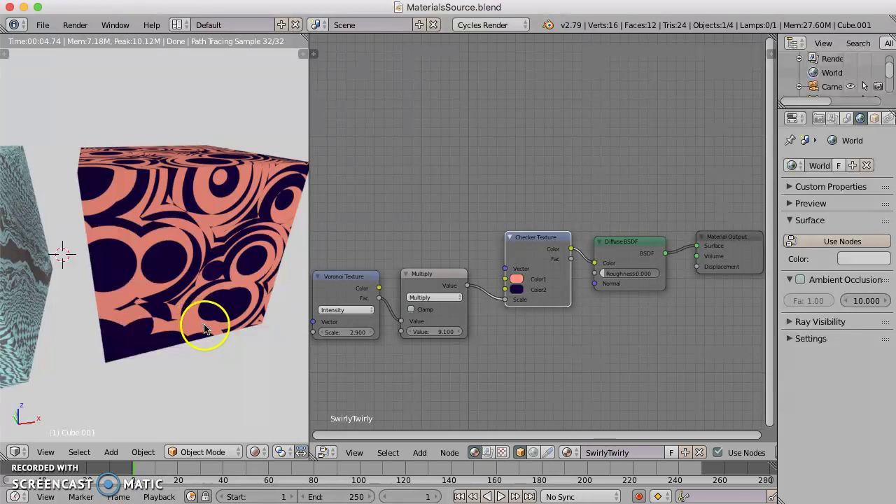
pyautogui.click(42, 26)
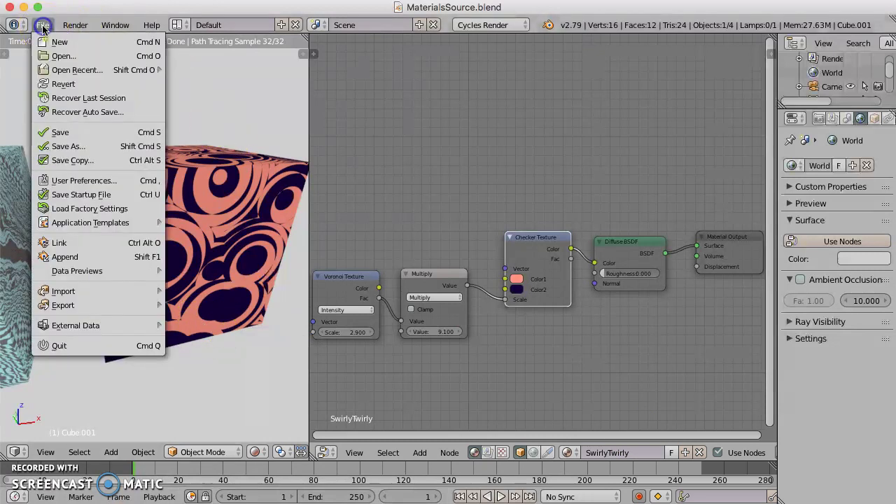
pyautogui.moveTo(67, 70)
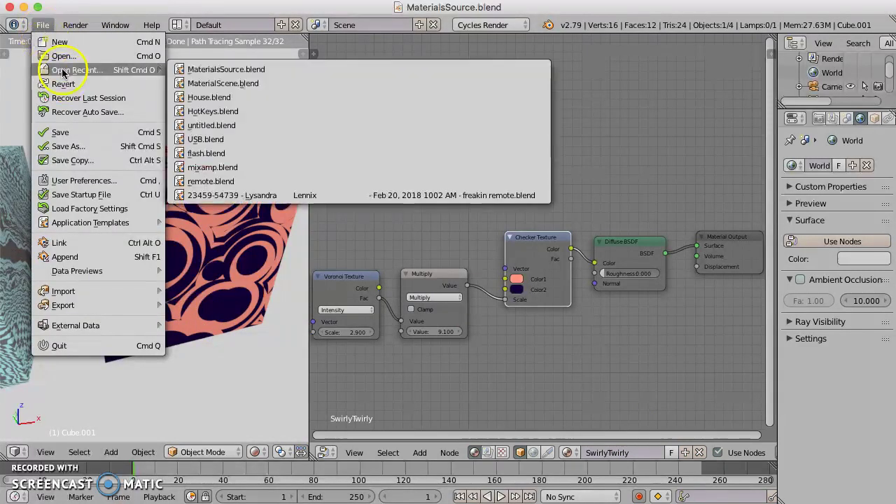
pyautogui.click(231, 84)
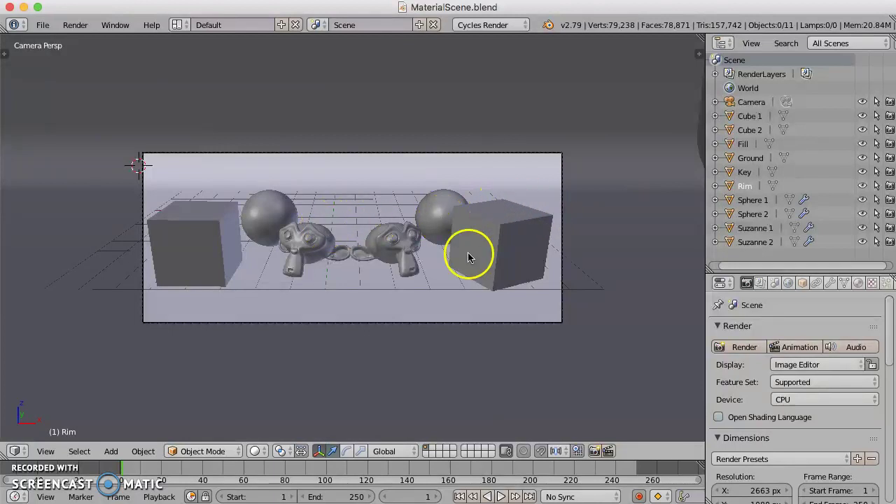
# Widen the outliner and properties area and browse the materials available for the Suzanne 1 monkey head without assigning one
pyautogui.rightClick(299, 250)
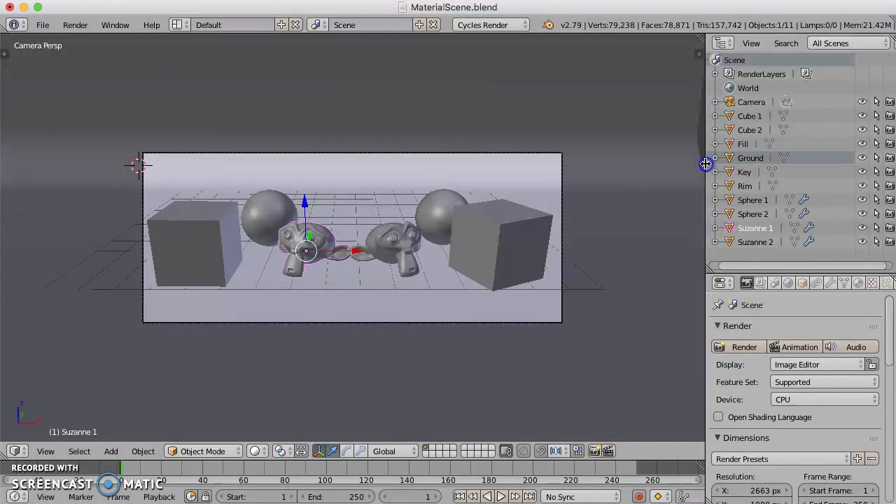
pyautogui.moveTo(709, 166); pyautogui.dragTo(553, 172)
pyautogui.click(705, 283)
pyautogui.click(567, 376)
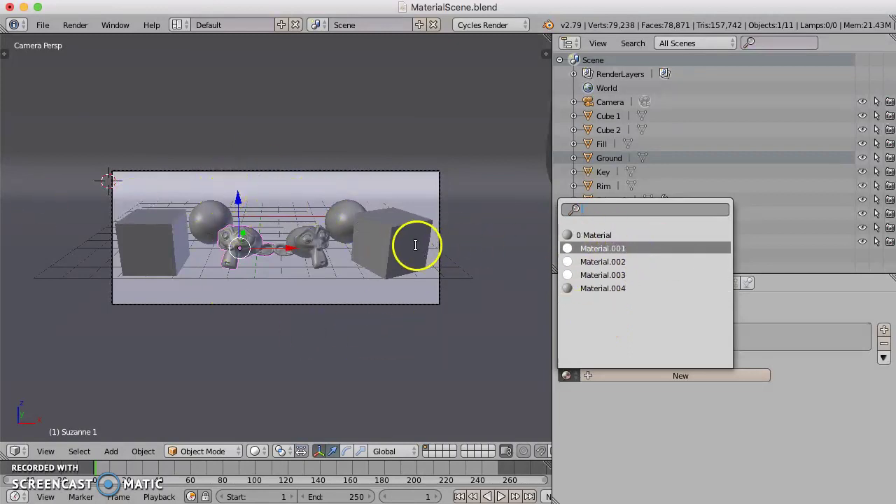
pyautogui.click(426, 326)
# Select the Ground object and rename its material to GROUND MATERIAL
pyautogui.rightClick(427, 327)
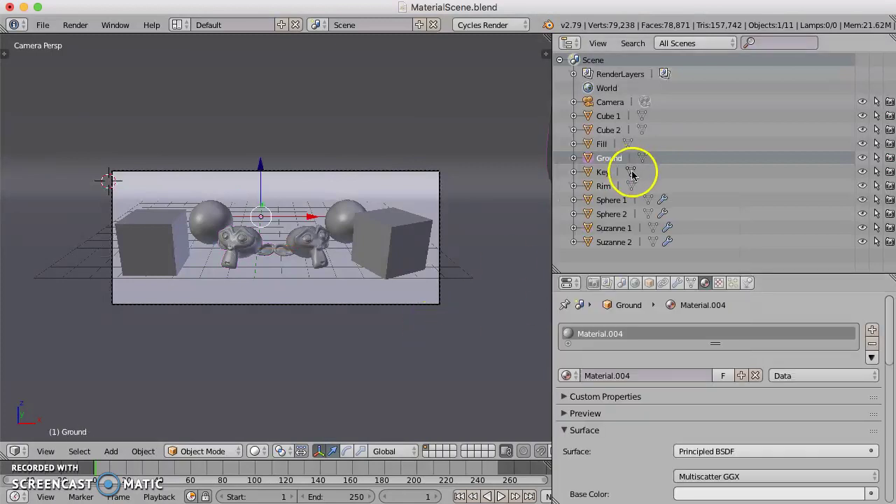
pyautogui.doubleClick(611, 335)
pyautogui.write('GROUND MAT')
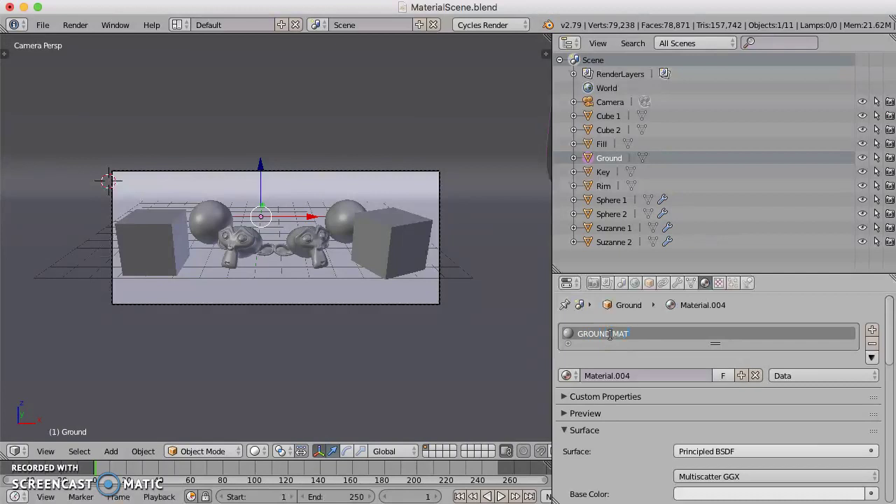
pyautogui.write('ERIAL')
pyautogui.press('Return')
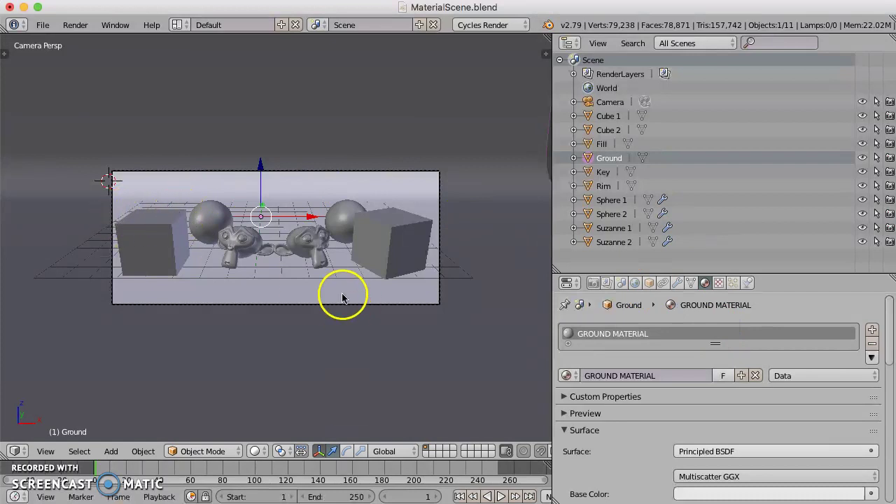
# Append the SwirlyTwirly and WarpSpeed materials from MaterialsSource.blend into the scene
pyautogui.click(47, 30)
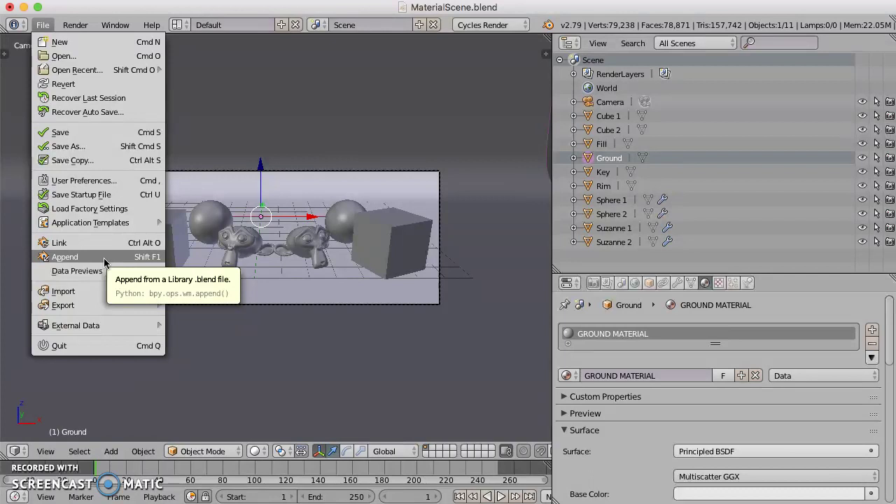
pyautogui.click(104, 259)
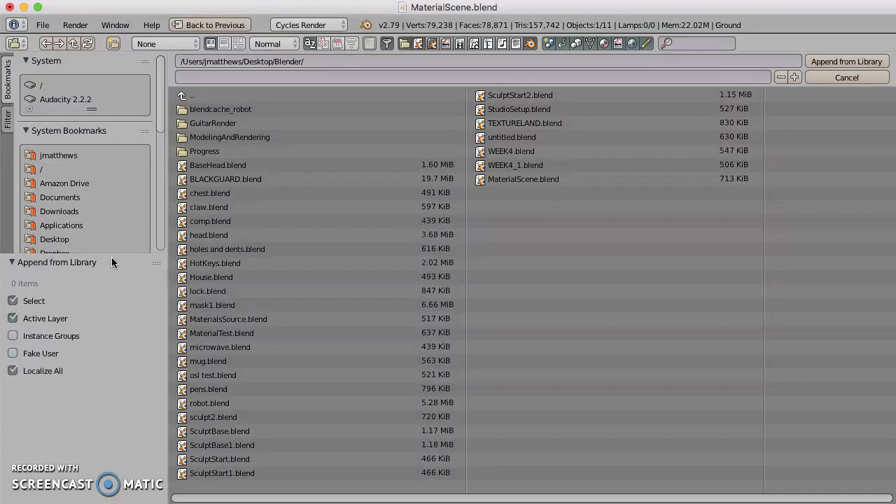
pyautogui.click(261, 321)
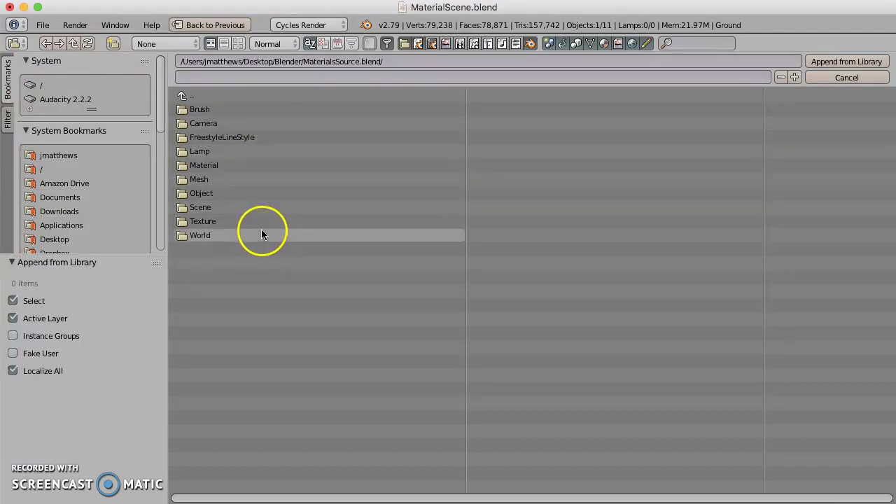
pyautogui.click(213, 168)
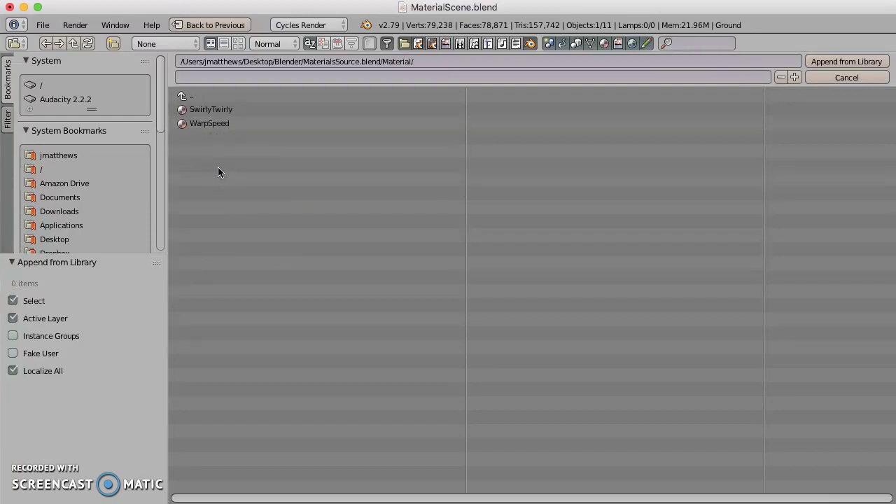
pyautogui.click(247, 110)
pyautogui.keyDown('shift'); pyautogui.click(261, 124); pyautogui.keyUp('shift')
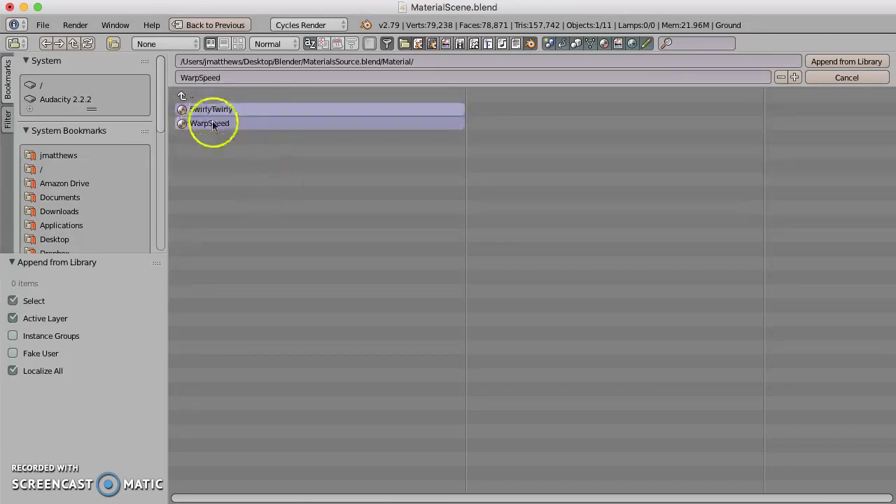
pyautogui.click(847, 62)
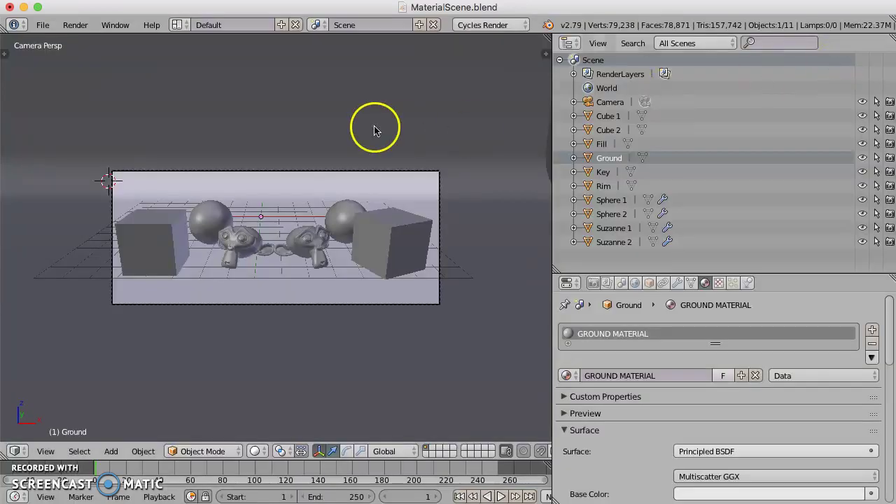
# Assign the SwirlyTwirly material to Cube 1, preview it in rendered shading, and return to solid shading
pyautogui.rightClick(160, 243)
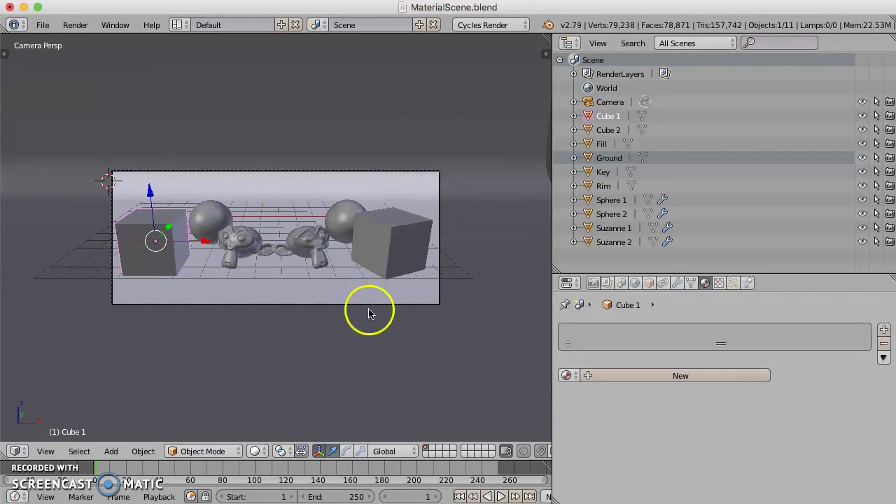
pyautogui.click(569, 376)
pyautogui.moveTo(568, 375); pyautogui.dragTo(588, 302)
pyautogui.moveTo(170, 265); pyautogui.dragTo(171, 272)
pyautogui.hotkey('shift', 'z')
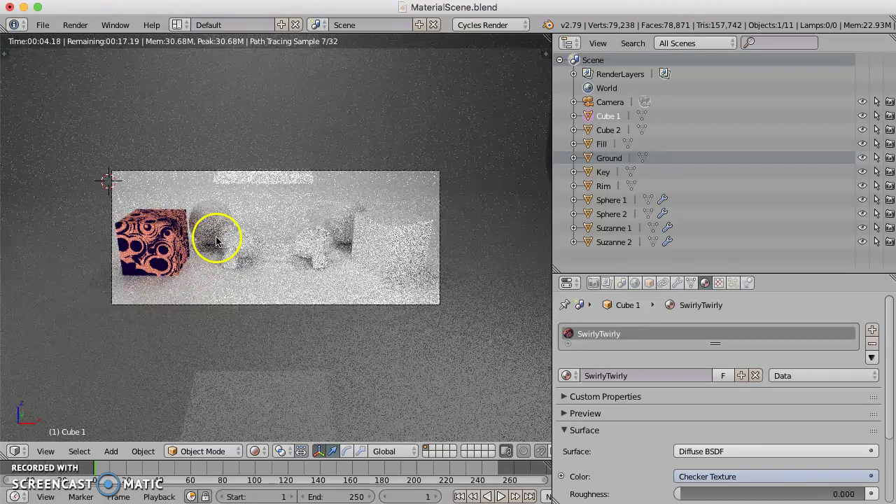
pyautogui.hotkey('shift', 'z')
pyautogui.rightClick(163, 228)
pyautogui.rightClick(164, 226)
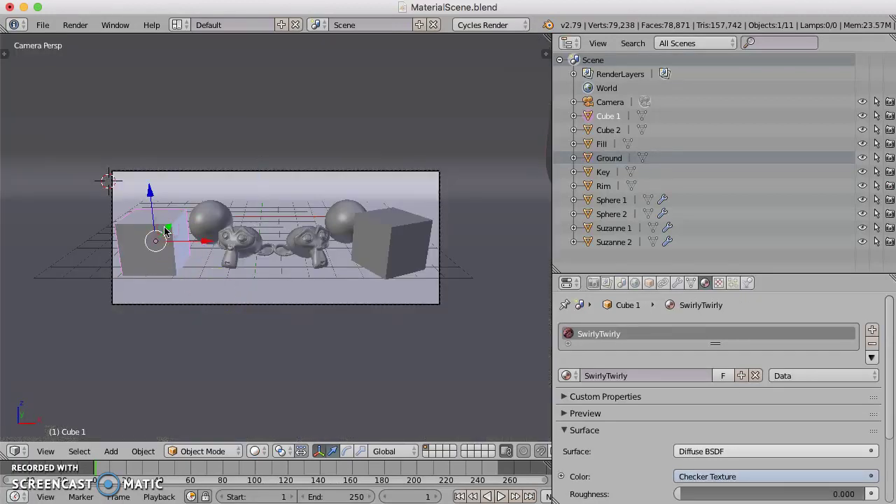
pyautogui.rightClick(219, 224)
pyautogui.keyDown('shift'); pyautogui.rightClick(232, 241); pyautogui.keyUp('shift')
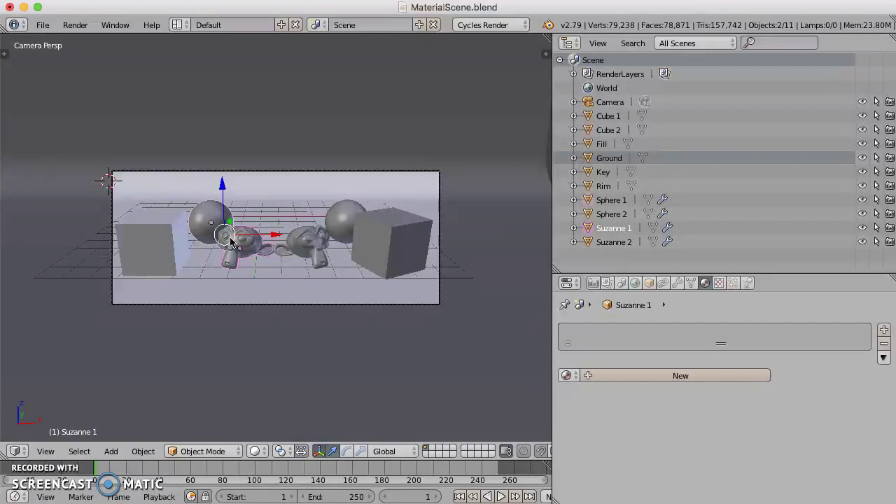
pyautogui.keyDown('shift'); pyautogui.rightClick(159, 239); pyautogui.keyUp('shift')
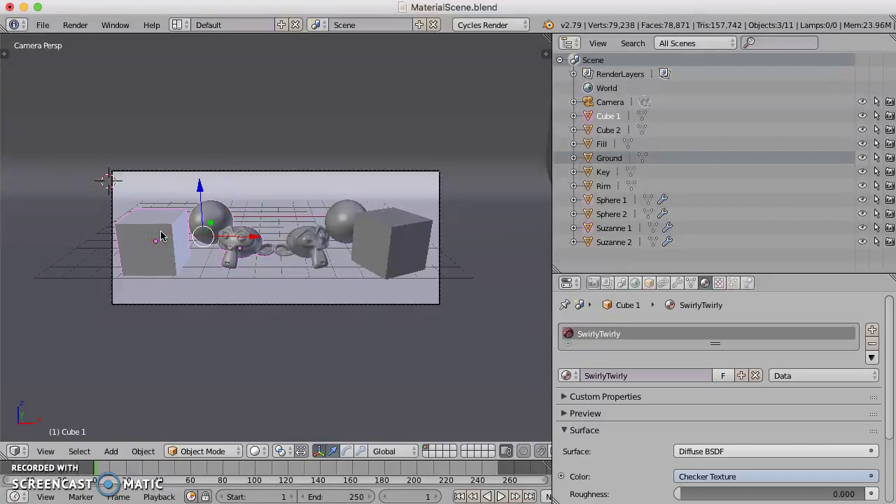
# Select Sphere 1, Suzanne 1 and lastly Cube 1 as the active object, and link Cube 1's material to the others
pyautogui.scroll(4, 179, 220)
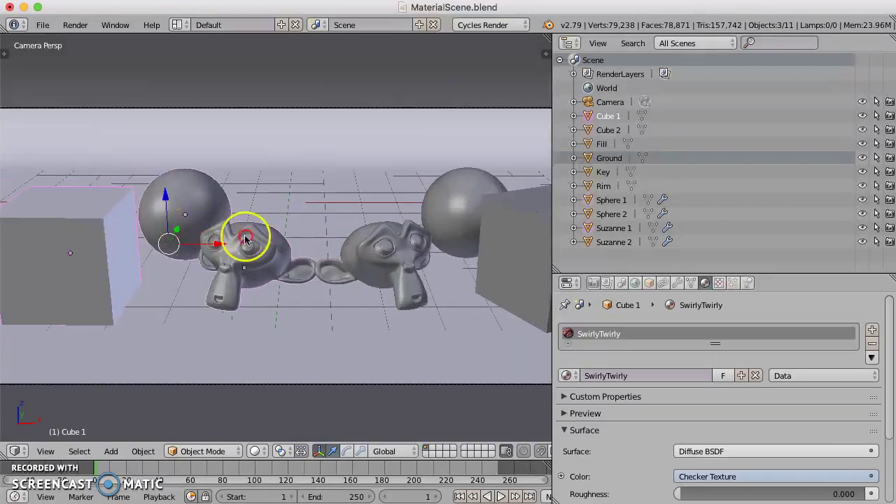
pyautogui.keyDown('shift'); pyautogui.moveTo(240, 236); pyautogui.dragTo(301, 200, button='middle'); pyautogui.keyUp('shift')
pyautogui.rightClick(301, 199)
pyautogui.keyDown('shift'); pyautogui.rightClick(344, 259); pyautogui.keyUp('shift')
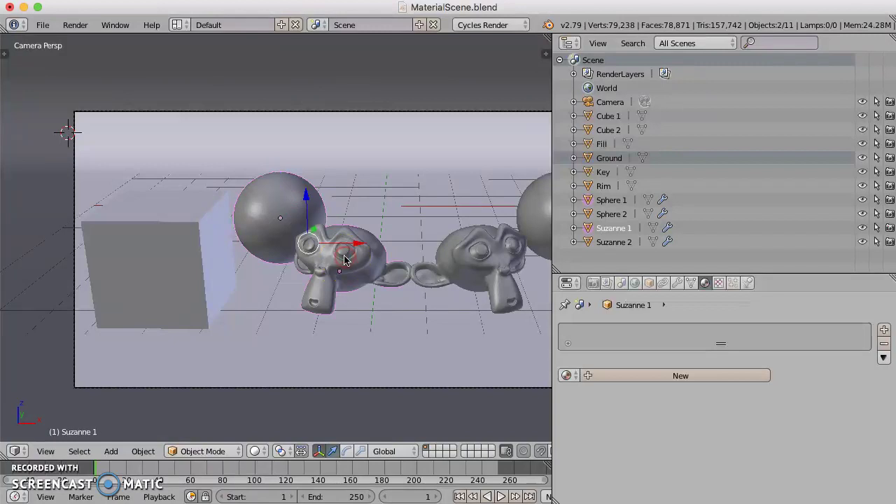
pyautogui.keyDown('shift'); pyautogui.rightClick(185, 268); pyautogui.keyUp('shift')
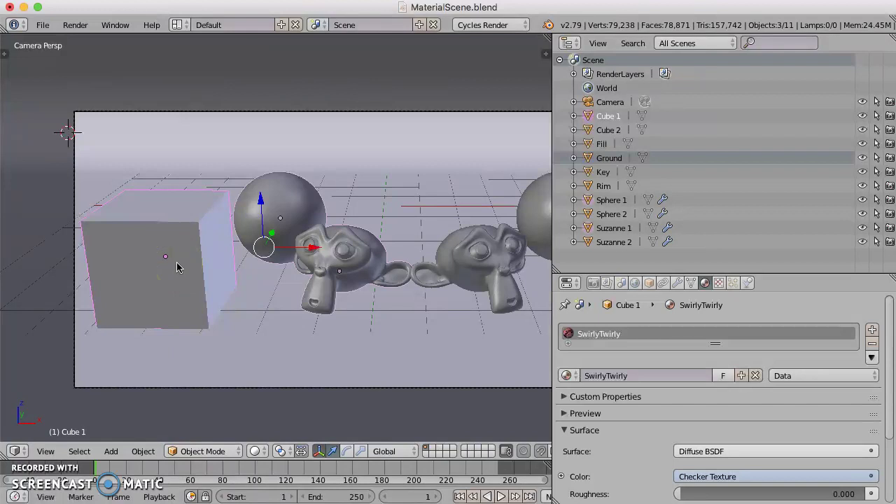
pyautogui.hotkey('ctrl', 'l')
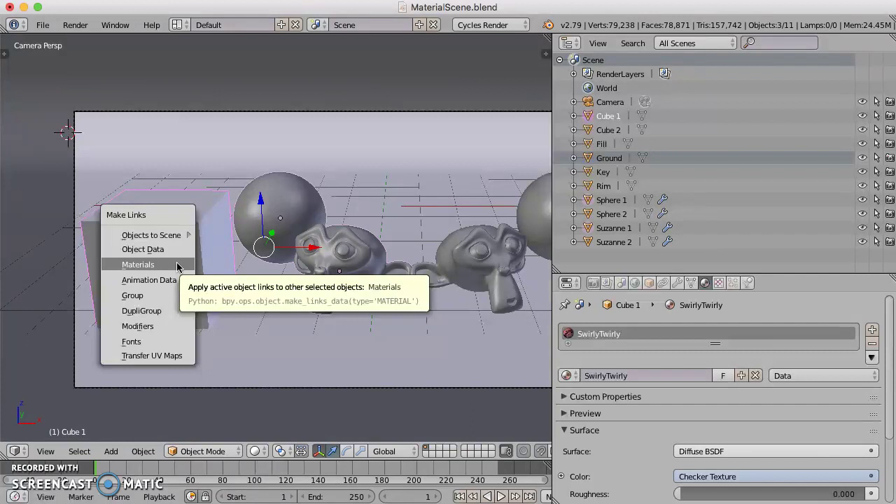
pyautogui.click(133, 265)
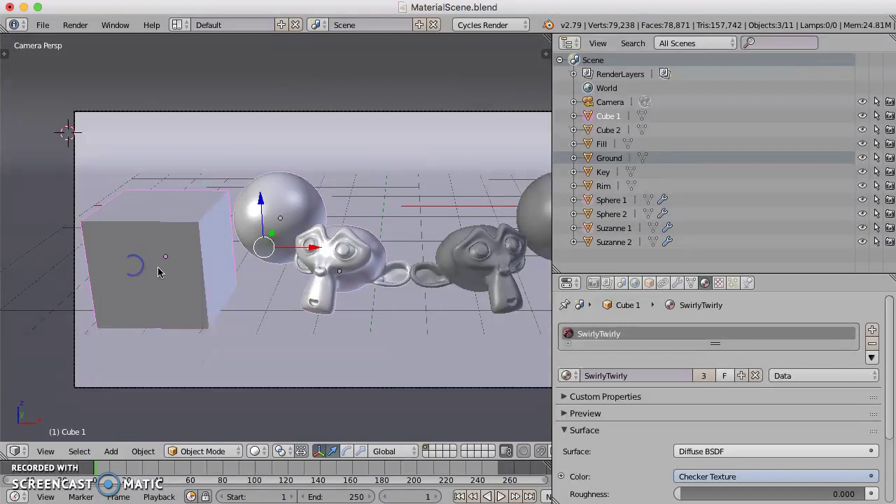
# Set the SwirlyTwirly material's viewport color to pink
pyautogui.scroll(-12, 636, 352)
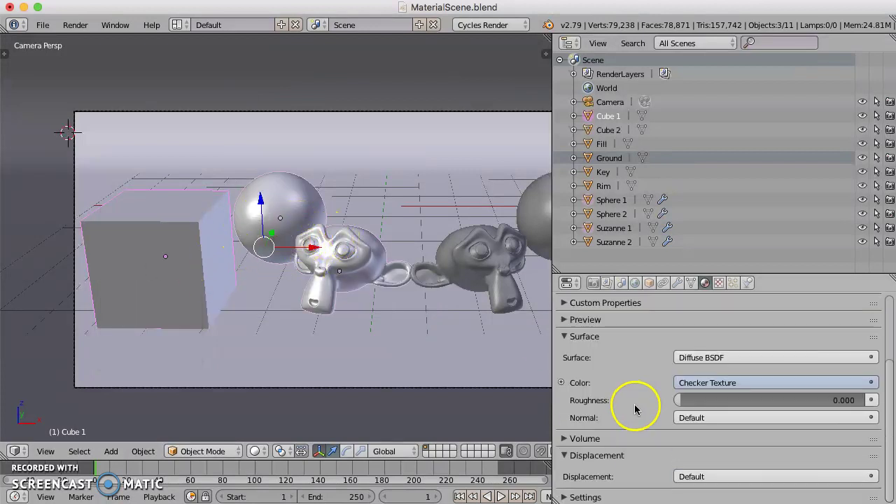
pyautogui.click(595, 447)
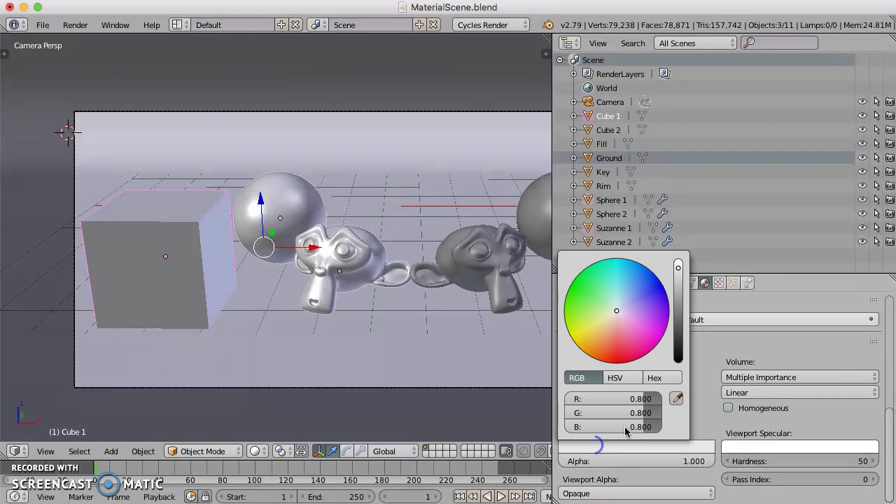
pyautogui.moveTo(615, 318); pyautogui.dragTo(630, 332)
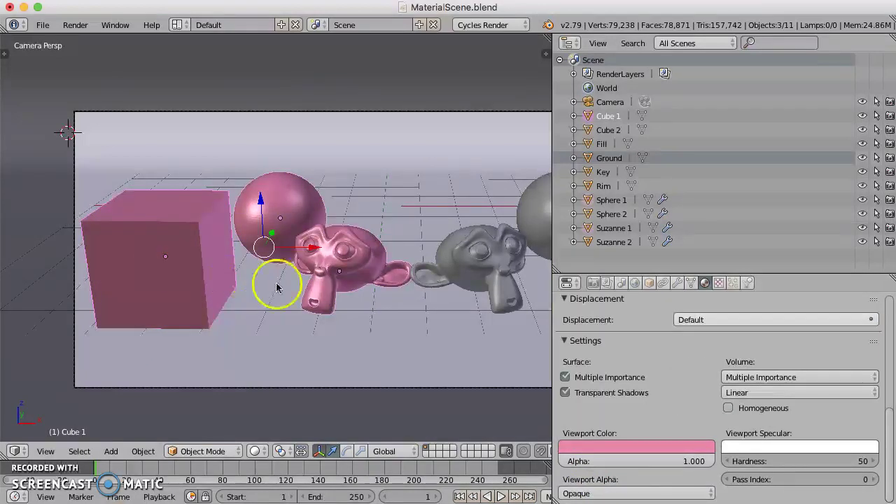
# Select Cube 2 and assign the existing WarpSpeed material to it
pyautogui.scroll(-3, 289, 282)
pyautogui.rightClick(472, 250)
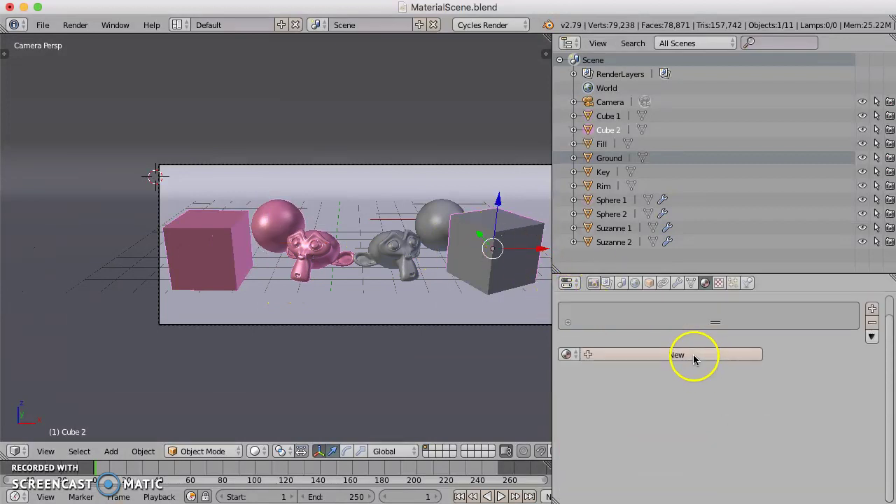
pyautogui.click(566, 376)
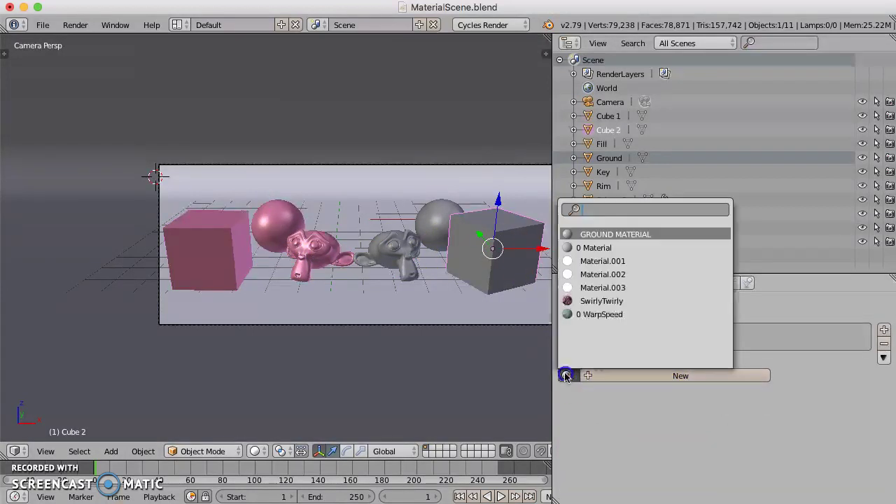
pyautogui.click(588, 315)
# Set the WarpSpeed material's viewport color to light turquoise
pyautogui.scroll(-10, 596, 431)
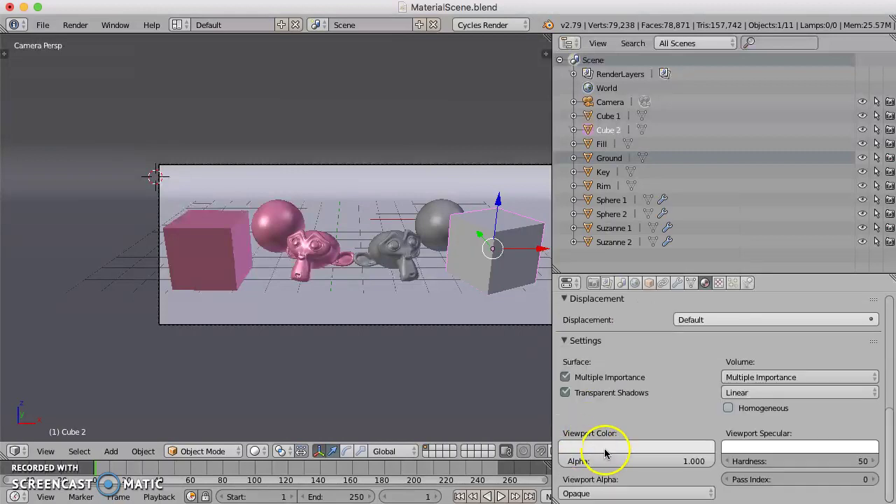
pyautogui.click(609, 400)
pyautogui.click(616, 287)
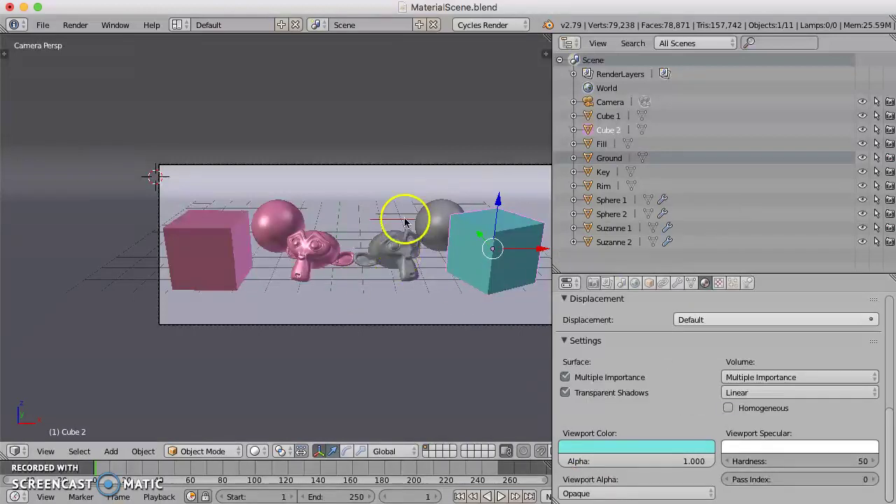
# Select Sphere 2 and Suzanne 2, adding Cube 2 last as the active object
pyautogui.rightClick(437, 221)
pyautogui.rightClick(397, 250)
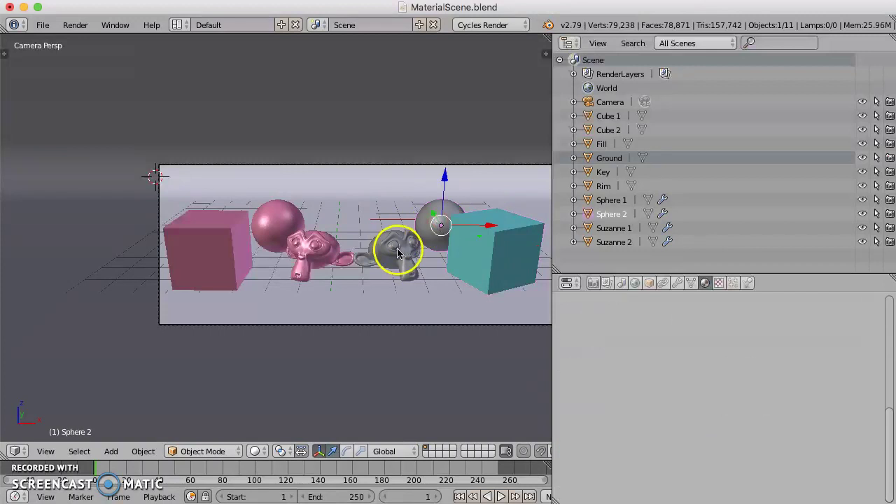
pyautogui.keyDown('shift'); pyautogui.rightClick(498, 248); pyautogui.keyUp('shift')
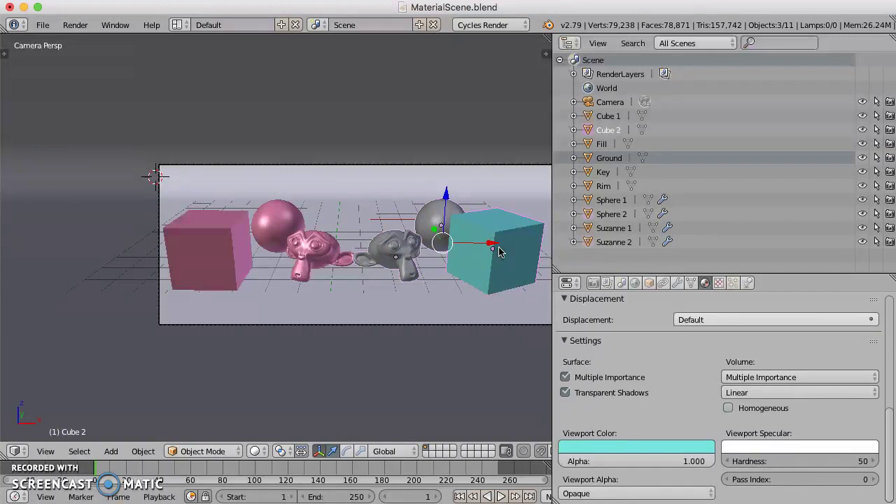
# Start the Screencast Keys display in the 3D view's properties and hide those properties again
pyautogui.press('n')
pyautogui.scroll(-10, 522, 350)
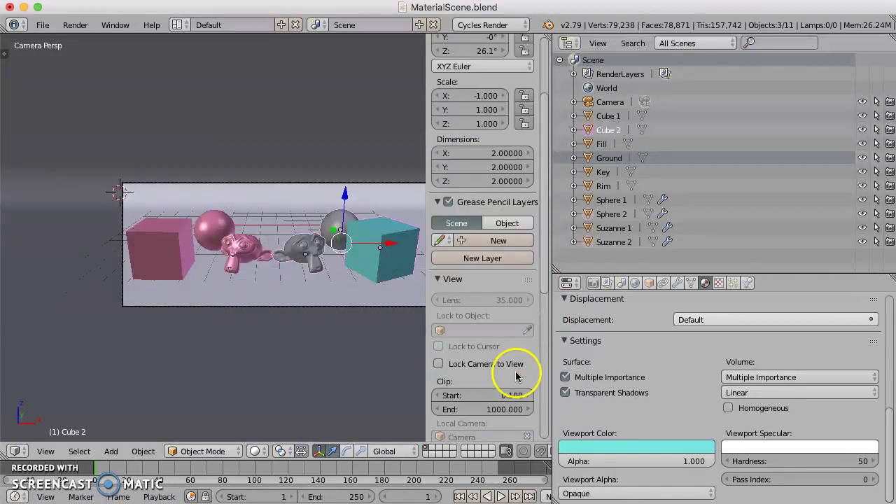
pyautogui.scroll(-5, 484, 439)
pyautogui.click(496, 353)
pyautogui.click(480, 371)
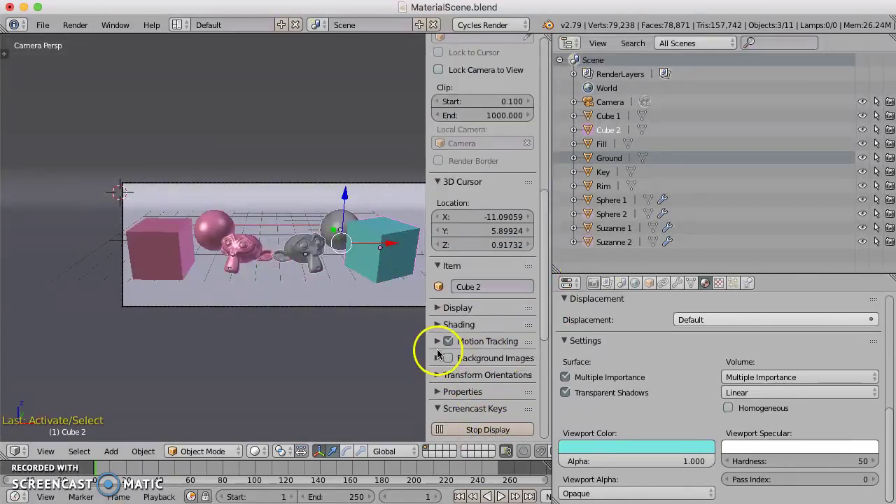
pyautogui.press('n')
# Select Sphere 2, Suzanne 2 and lastly Cube 2 as the active object, and link Cube 2's material to the others
pyautogui.scroll(6, 360, 290)
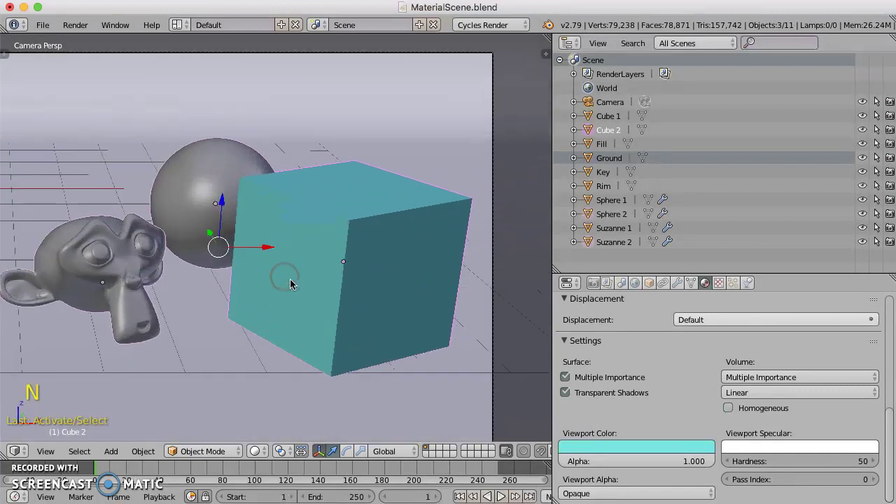
pyautogui.rightClick(228, 203)
pyautogui.keyDown('shift'); pyautogui.rightClick(99, 269); pyautogui.keyUp('shift')
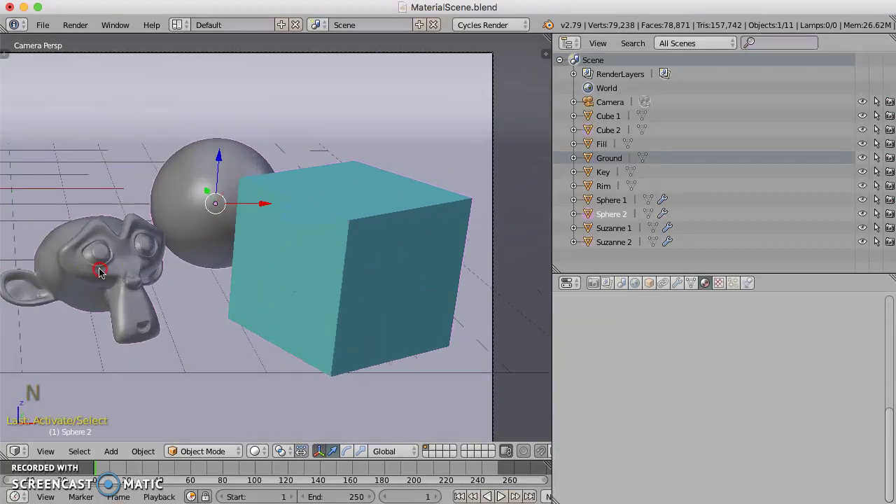
pyautogui.keyDown('shift'); pyautogui.rightClick(358, 268); pyautogui.keyUp('shift')
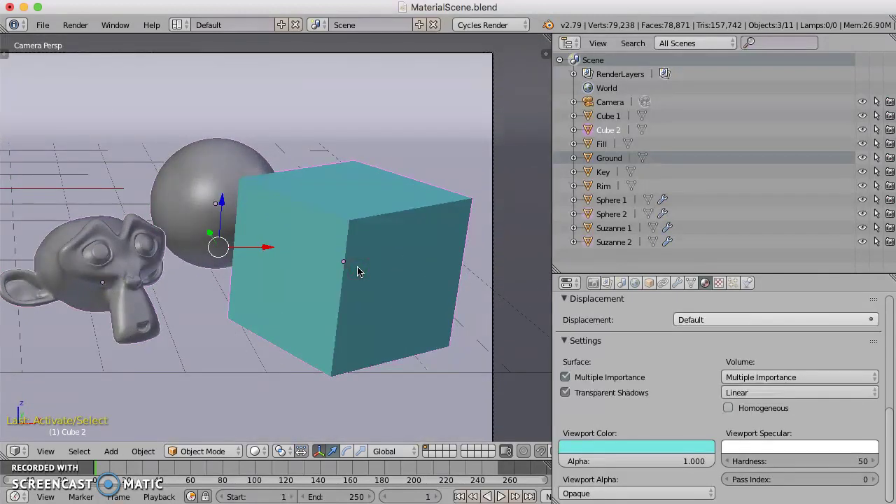
pyautogui.hotkey('ctrl', 'l')
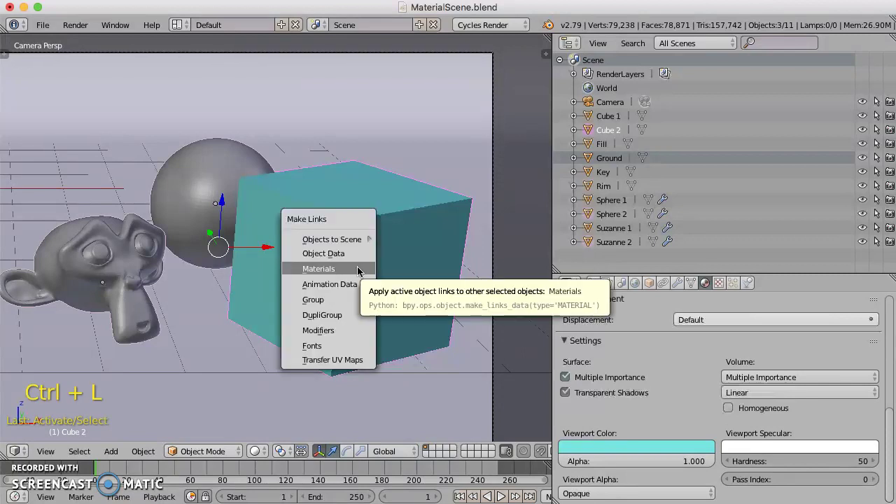
pyautogui.click(326, 270)
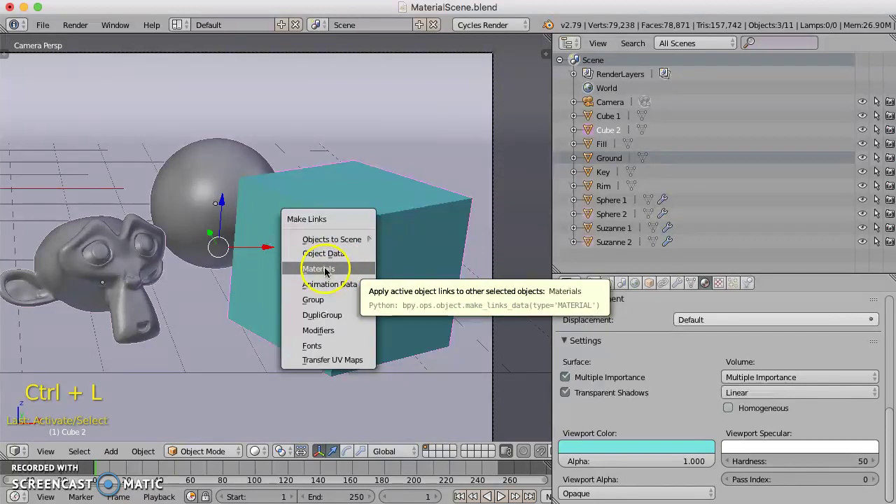
pyautogui.click(235, 195)
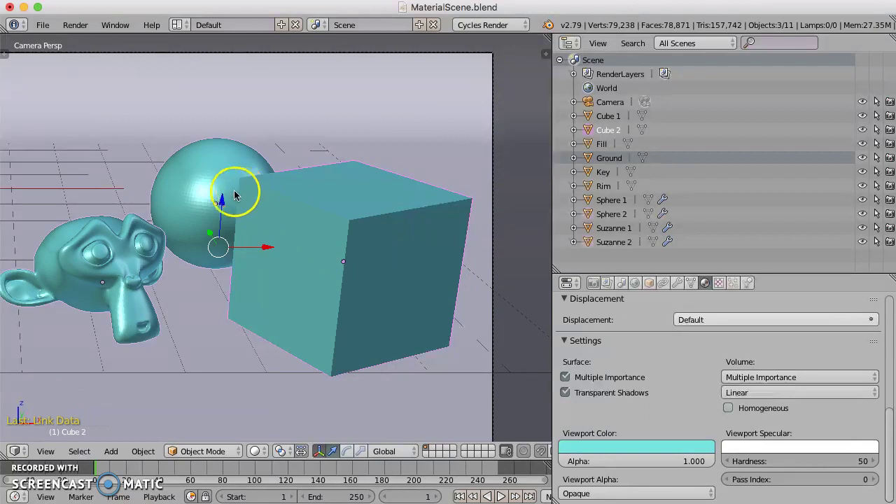
# Fit the whole camera frame in the 3D view and preview both object groups in rendered shading
pyautogui.scroll(-5, 210, 280)
pyautogui.keyDown('shift'); pyautogui.moveTo(187, 278); pyautogui.dragTo(294, 285, button='middle'); pyautogui.keyUp('shift')
pyautogui.press('Home')
pyautogui.hotkey('shift', 'z')
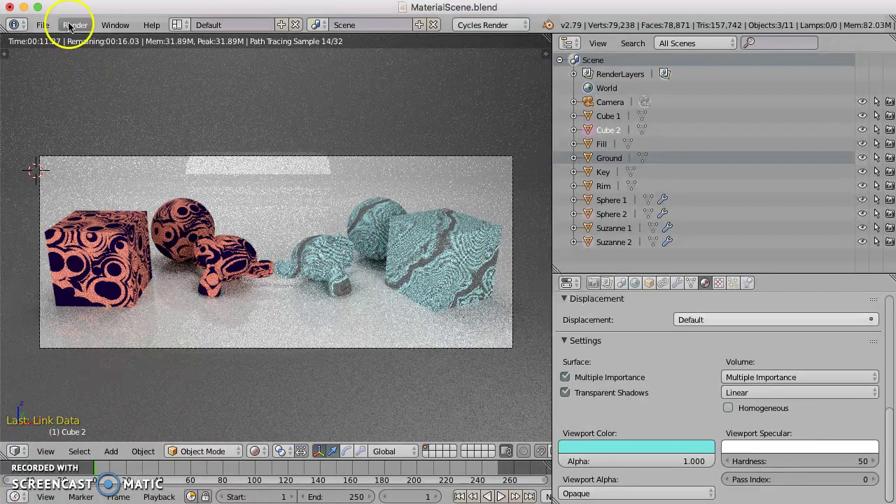
pyautogui.scroll(7, 686, 346)
pyautogui.scroll(2, 630, 329)
pyautogui.scroll(-5, 644, 417)
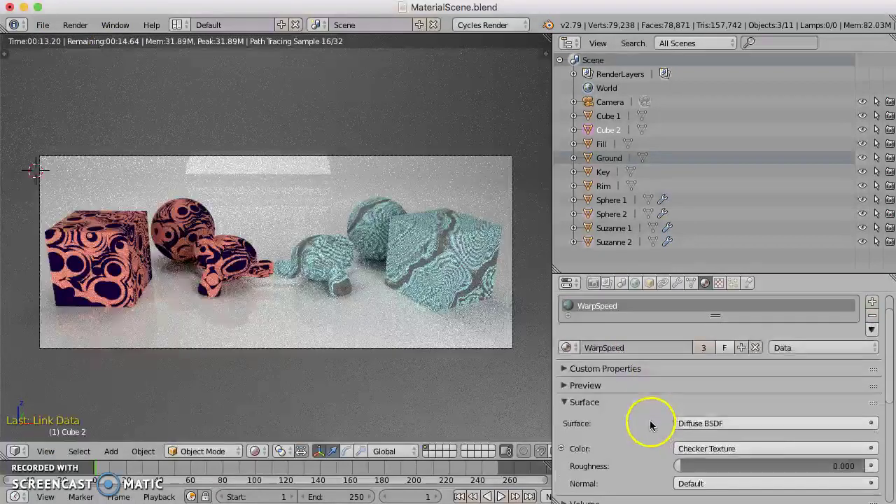
pyautogui.scroll(-4, 647, 418)
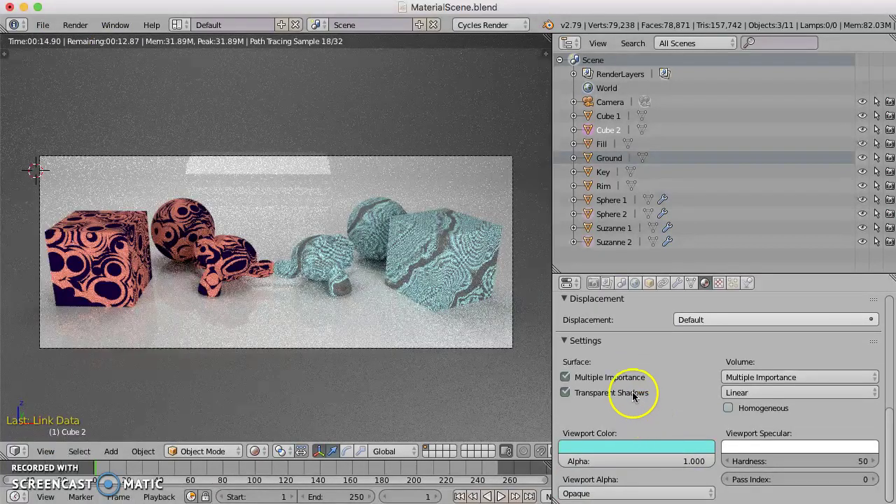
pyautogui.scroll(10, 608, 396)
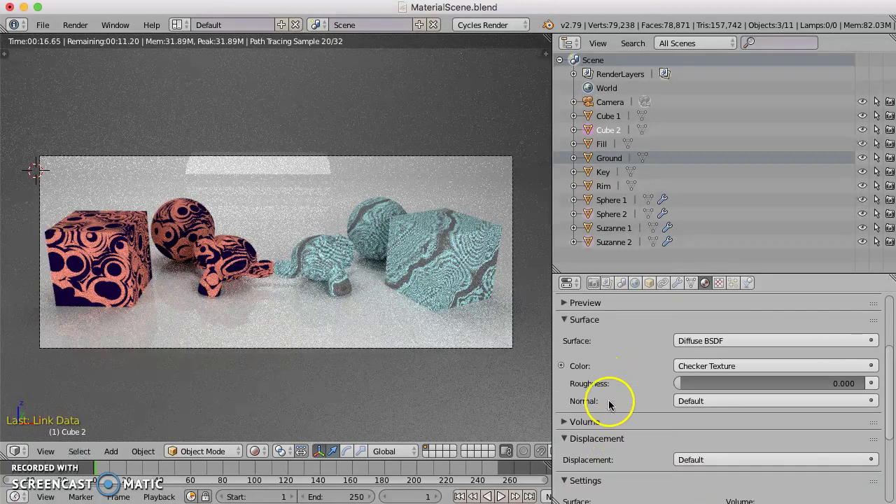
pyautogui.scroll(-1, 602, 414)
# Set the render samples to 256 in the scene's Cycles sampling settings
pyautogui.click(593, 282)
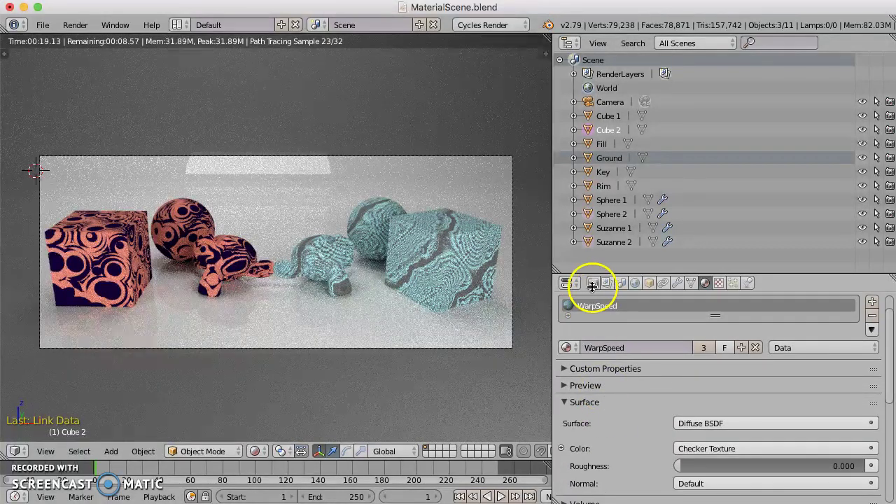
pyautogui.scroll(-2, 587, 396)
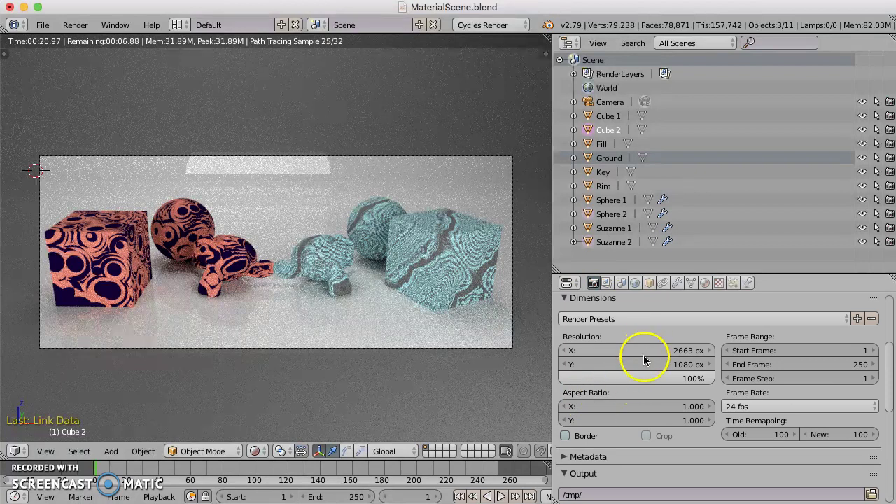
pyautogui.scroll(-4, 636, 389)
pyautogui.scroll(-5, 634, 385)
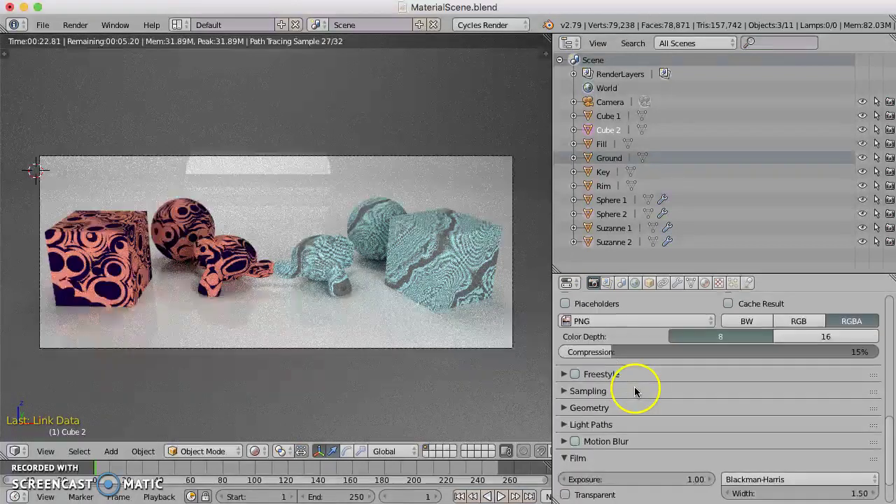
pyautogui.click(566, 363)
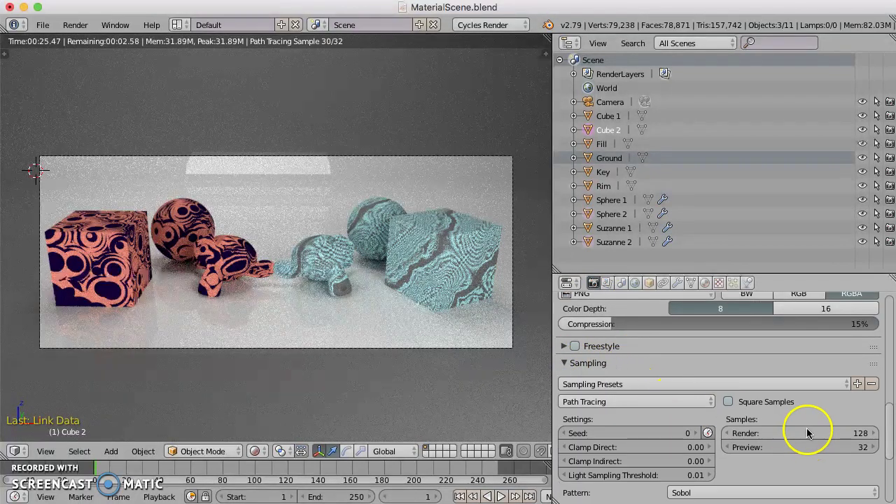
pyautogui.click(805, 432)
pyautogui.write('256')
pyautogui.press('Return')
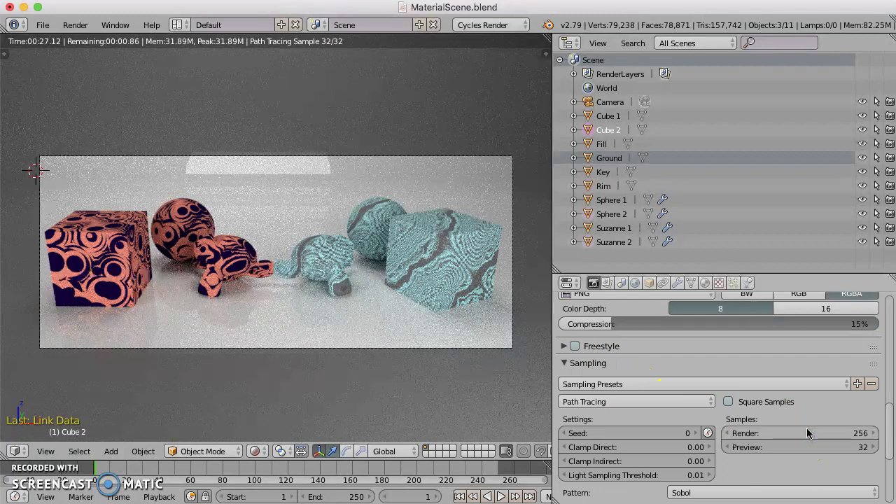
pyautogui.click(734, 447)
# Render the active scene as a still image
pyautogui.scroll(-6, 733, 448)
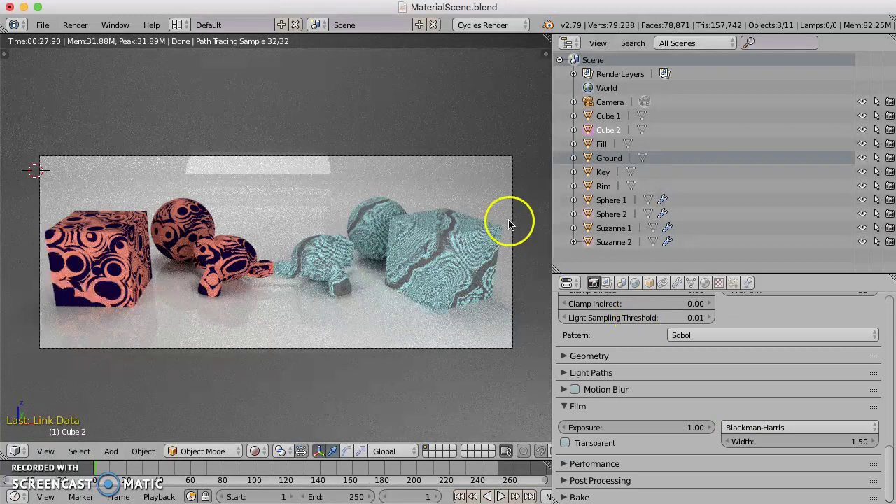
pyautogui.click(75, 25)
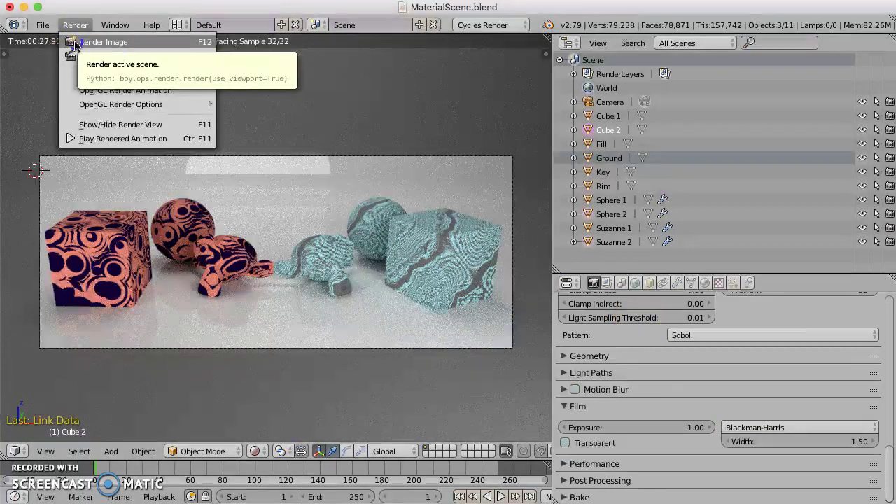
pyautogui.click(75, 44)
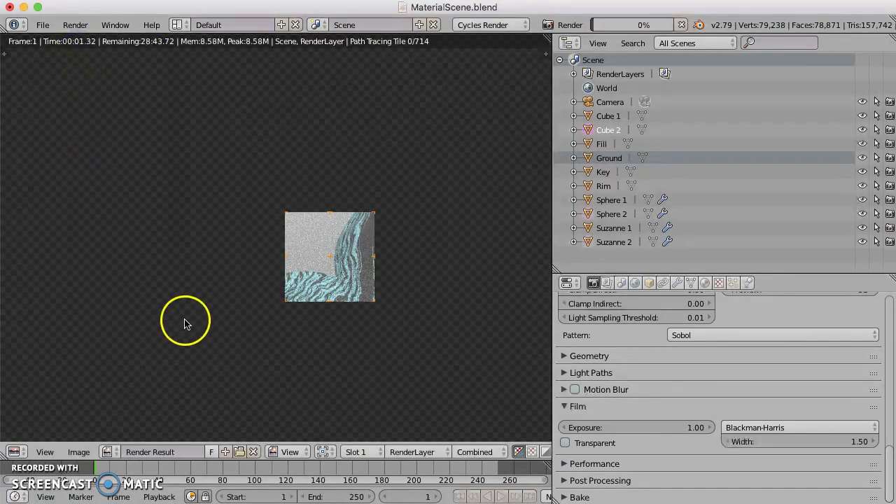